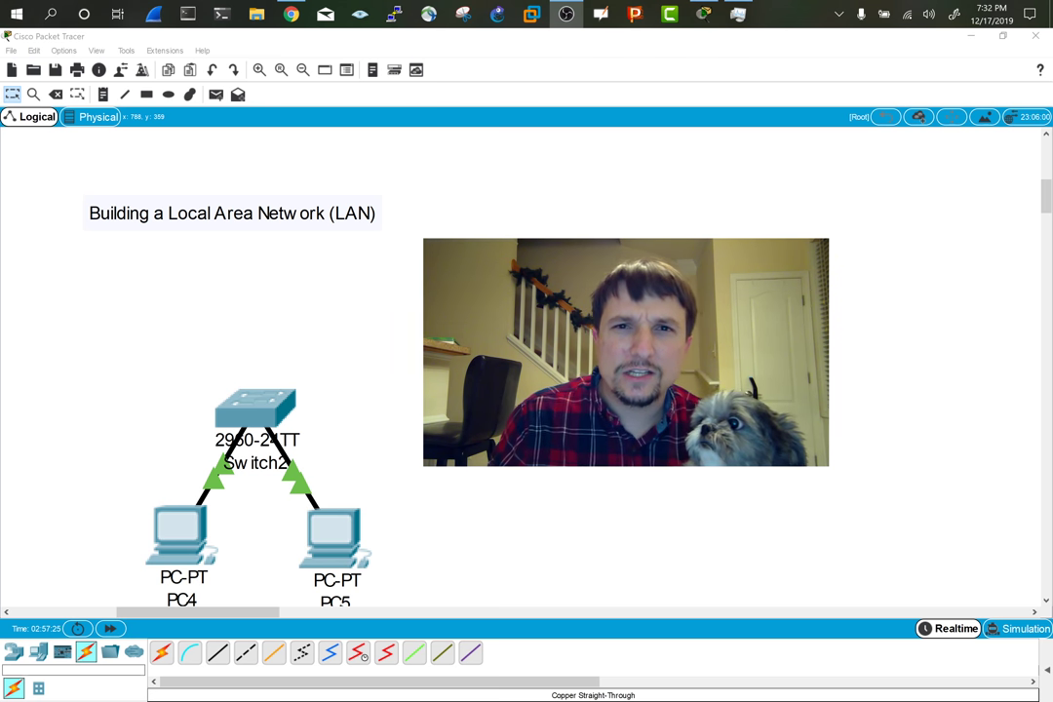
- Enter Simulation mode and power-cycle all devices, dropping the PC4 and PC5 links to Switch2
{"action": "left_click", "coordinate": [1014, 630]}
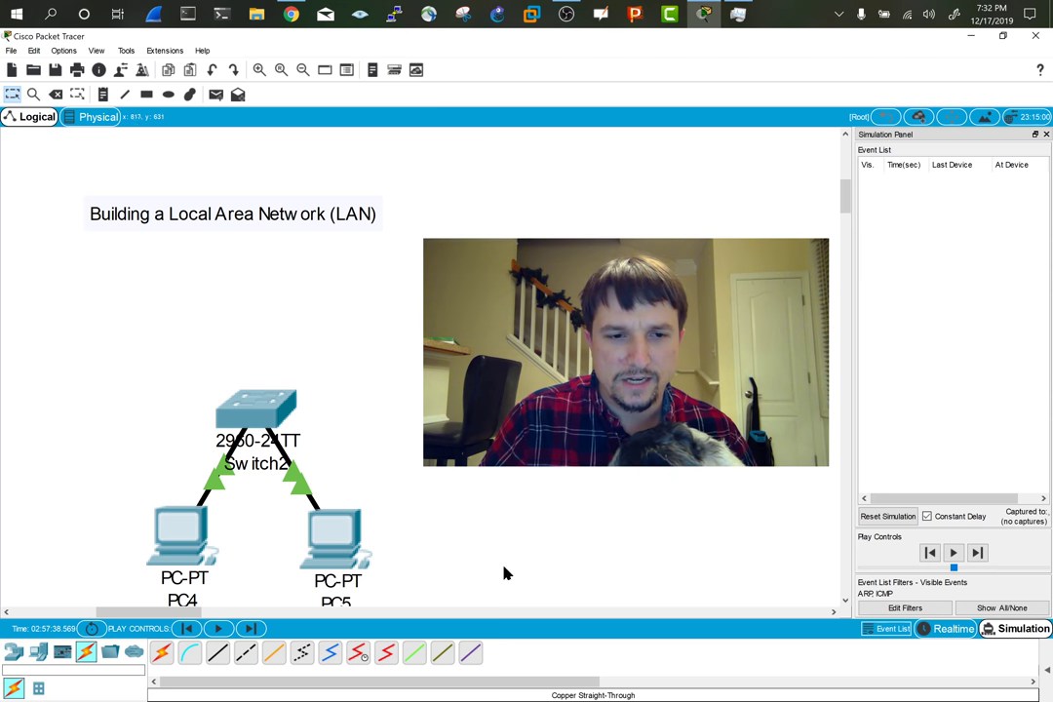
{"action": "left_click", "coordinate": [92, 628]}
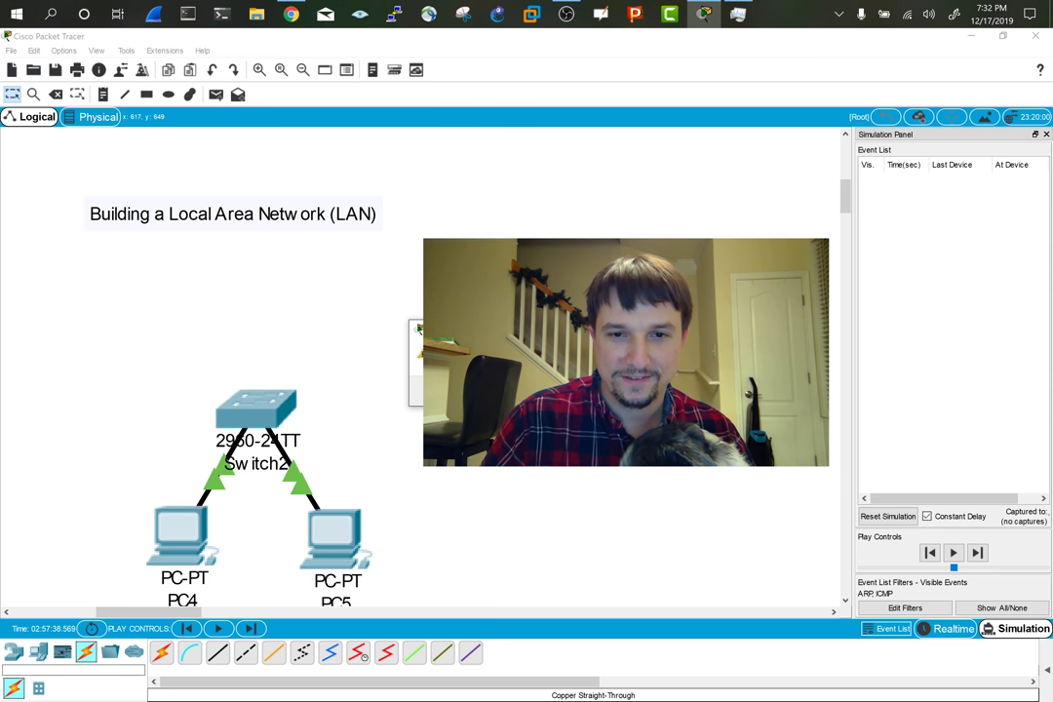
{"action": "key", "text": "Return"}
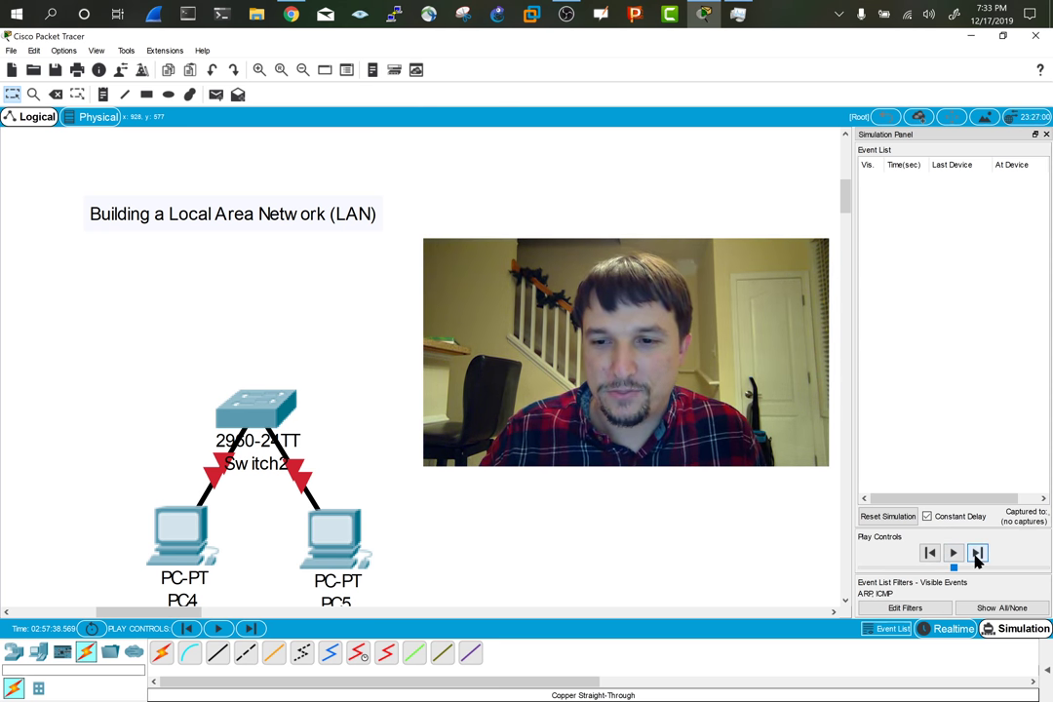
- Capture the first ARP events at 10.076 s and view the gratuitous ARP PDU details
{"action": "left_click", "coordinate": [977, 553]}
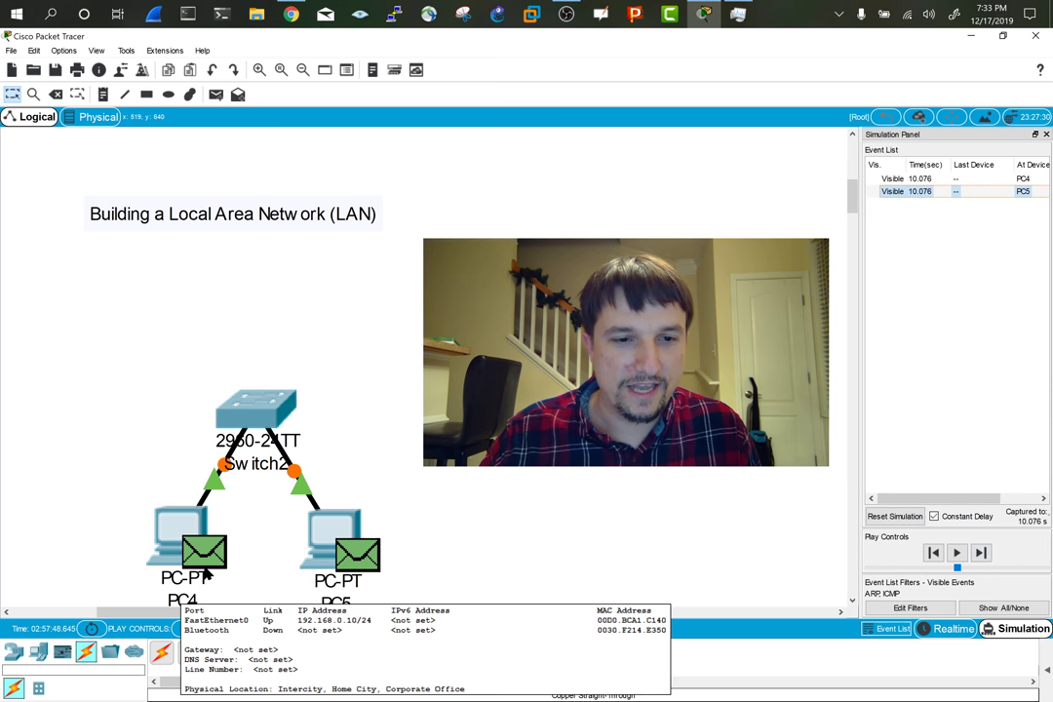
{"action": "mouse_move", "coordinate": [205, 561]}
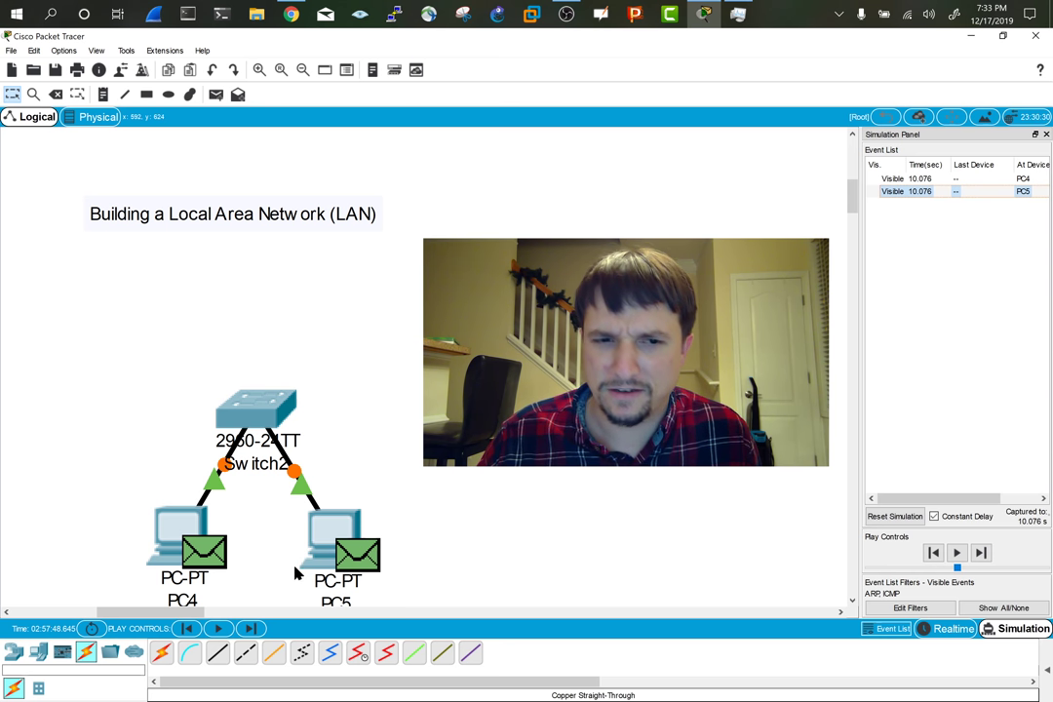
{"action": "left_click", "coordinate": [203, 552]}
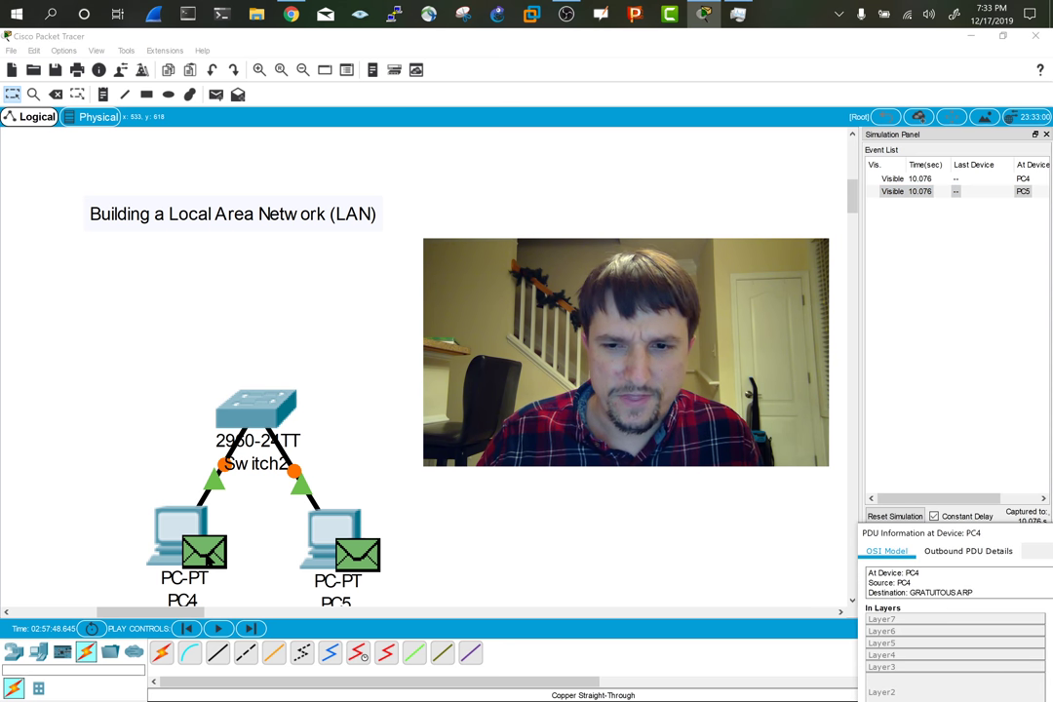
{"action": "left_click_drag", "start_coordinate": [975, 533], "coordinate": [563, 345]}
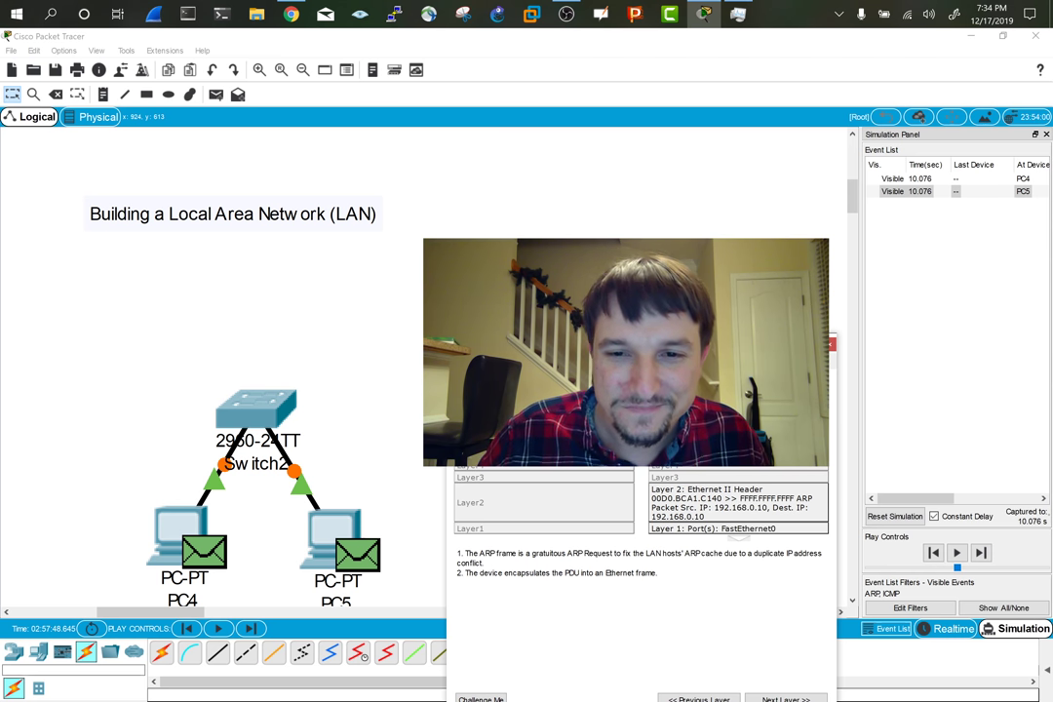
- Close the PDU details and forward the ARP frames on to Switch2
{"action": "left_click_drag", "start_coordinate": [633, 246], "coordinate": [616, 228]}
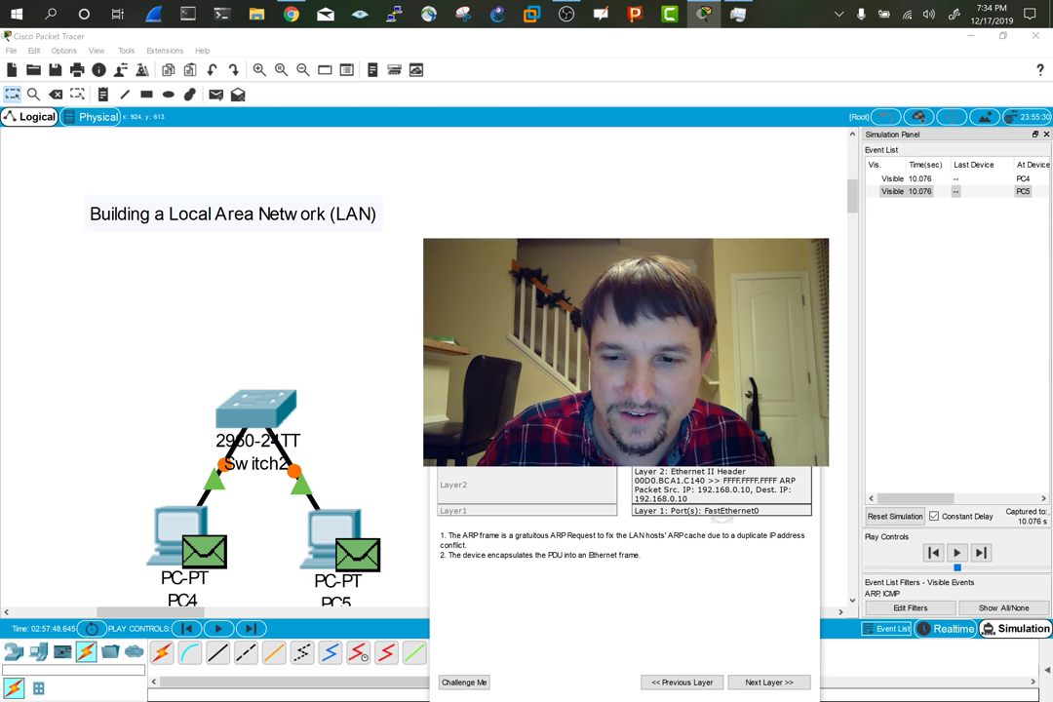
{"action": "key", "text": "Escape"}
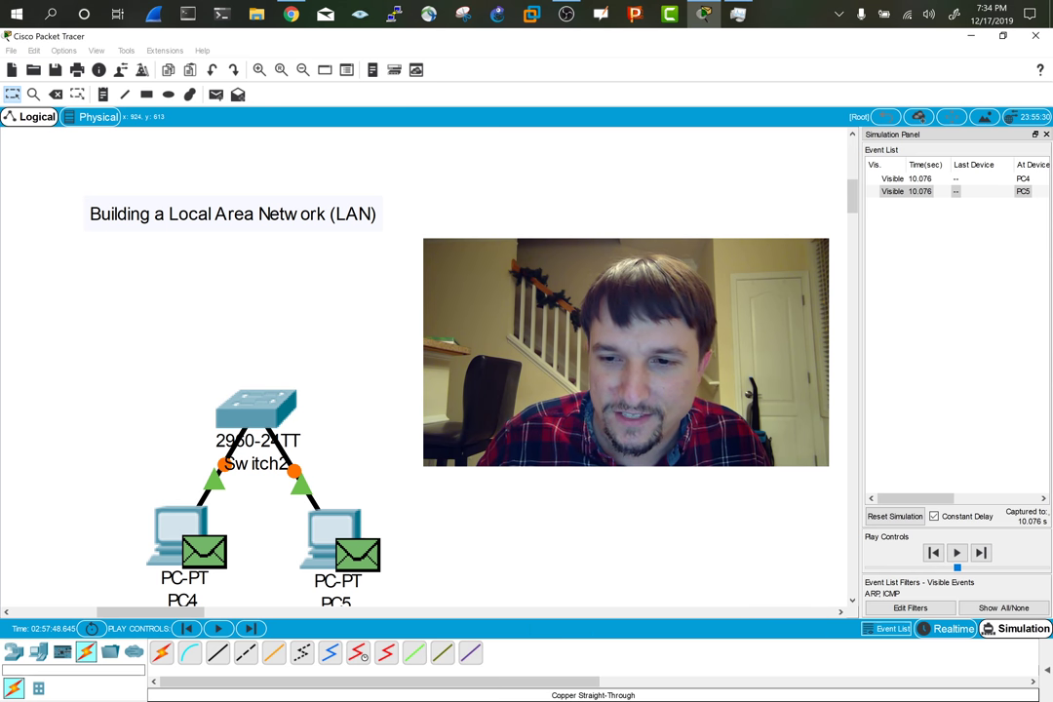
{"action": "left_click", "coordinate": [982, 555]}
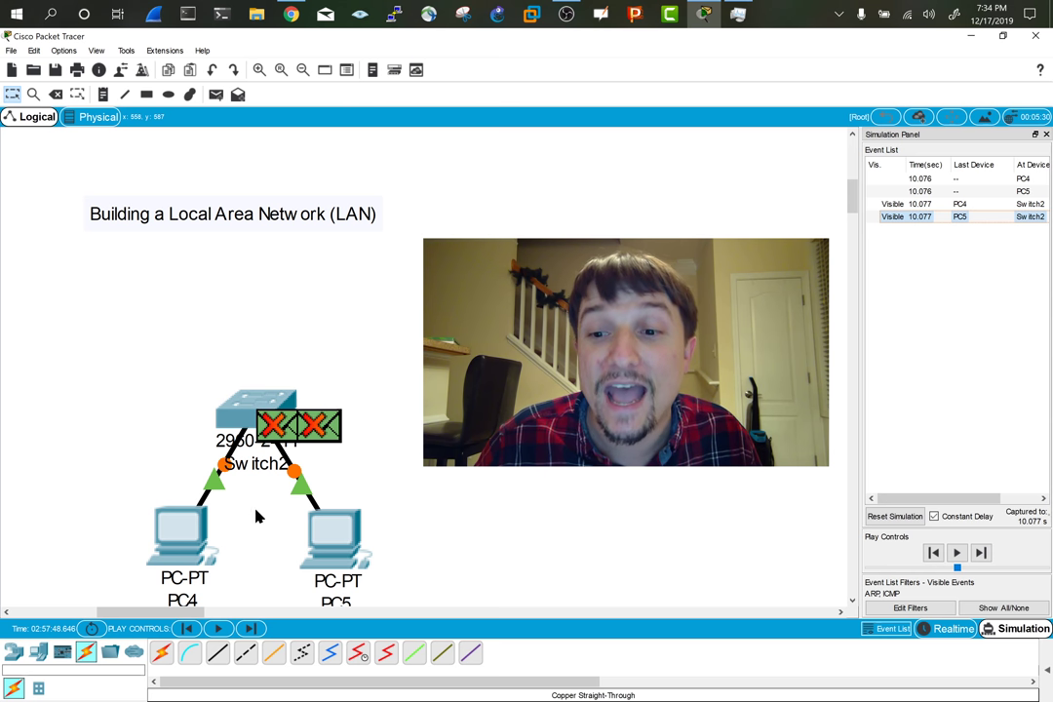
- Return to Realtime, fast-forward time twice until the Switch2 links come up, and open PC4
{"action": "left_click", "coordinate": [942, 628]}
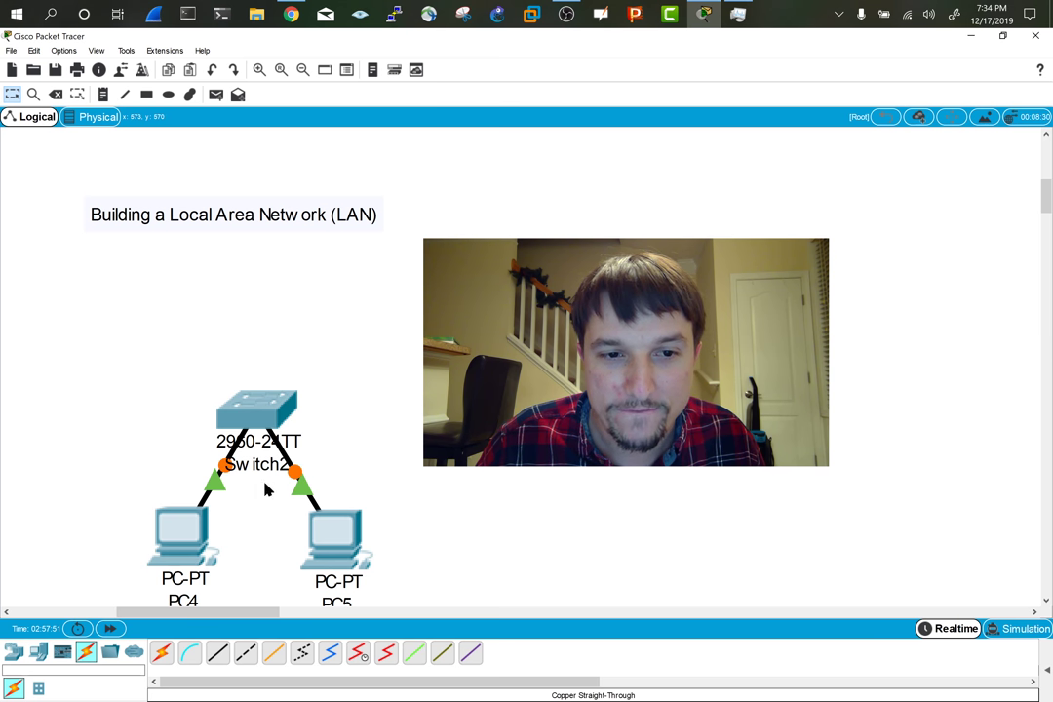
{"action": "left_click", "coordinate": [109, 628]}
{"action": "left_click", "coordinate": [108, 629]}
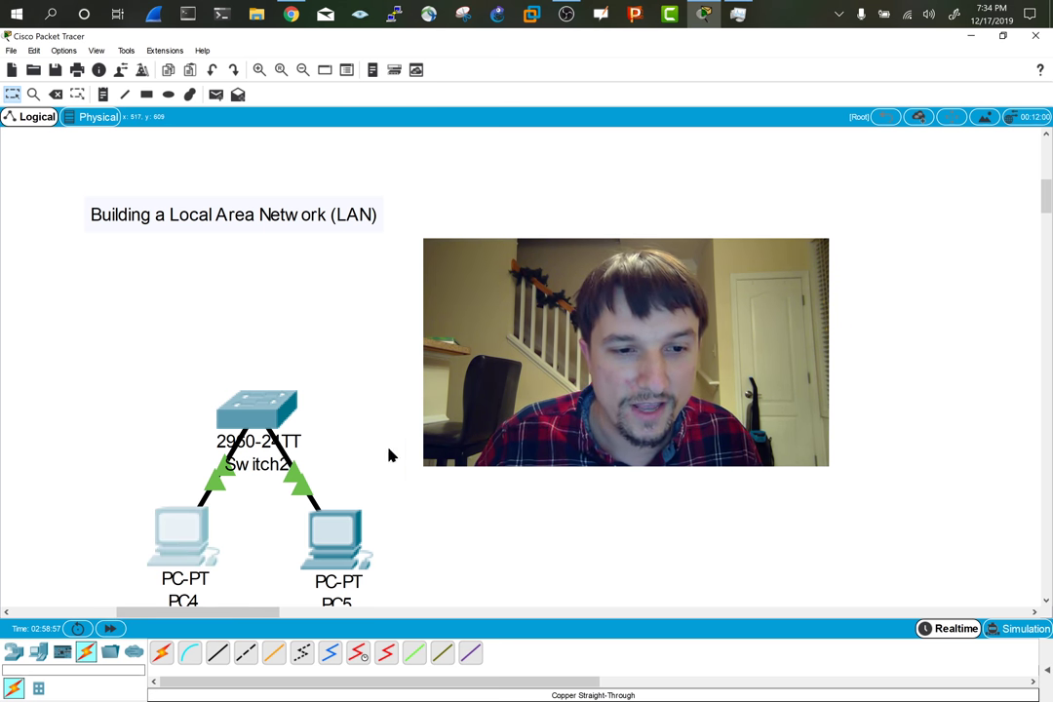
{"action": "left_click", "coordinate": [165, 534]}
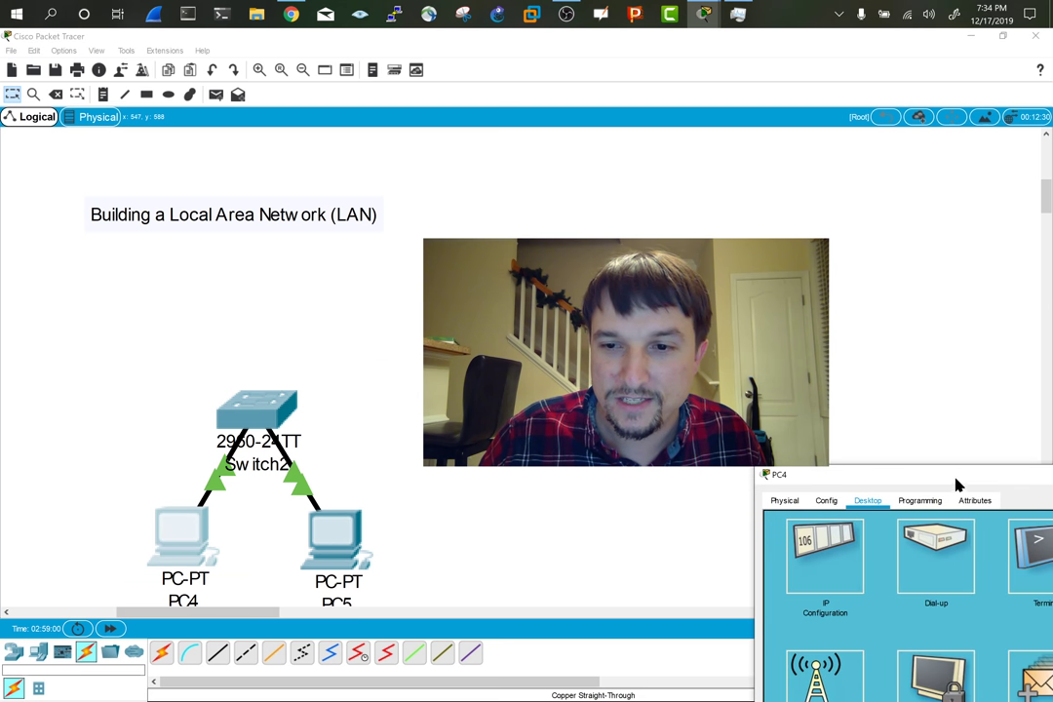
- Open PC4's Command Prompt from its Desktop
{"action": "left_click_drag", "start_coordinate": [954, 486], "coordinate": [289, 276]}
{"action": "left_click", "coordinate": [693, 341]}
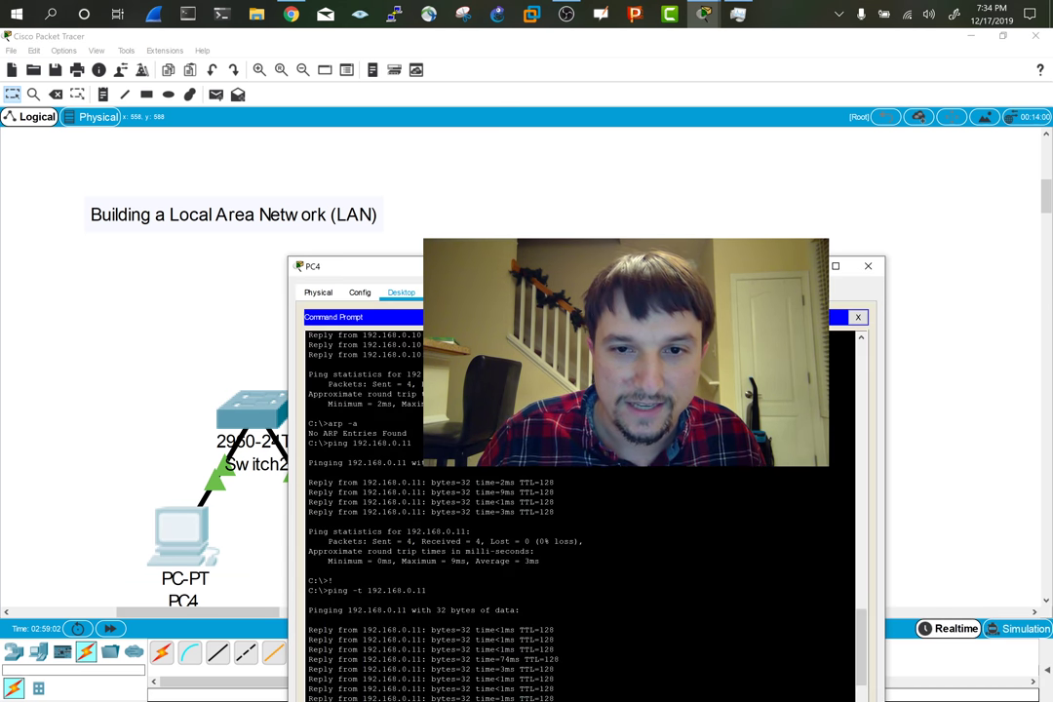
{"action": "left_click_drag", "start_coordinate": [623, 269], "coordinate": [557, 144]}
- Run arp -a on PC4, showing No ARP Entries Found
{"action": "key", "text": "ctrl+c"}
{"action": "type", "text": "arp =a"}
{"action": "key", "text": "Return"}
{"action": "type", "text": "arp -a"}
{"action": "key", "text": "Return"}
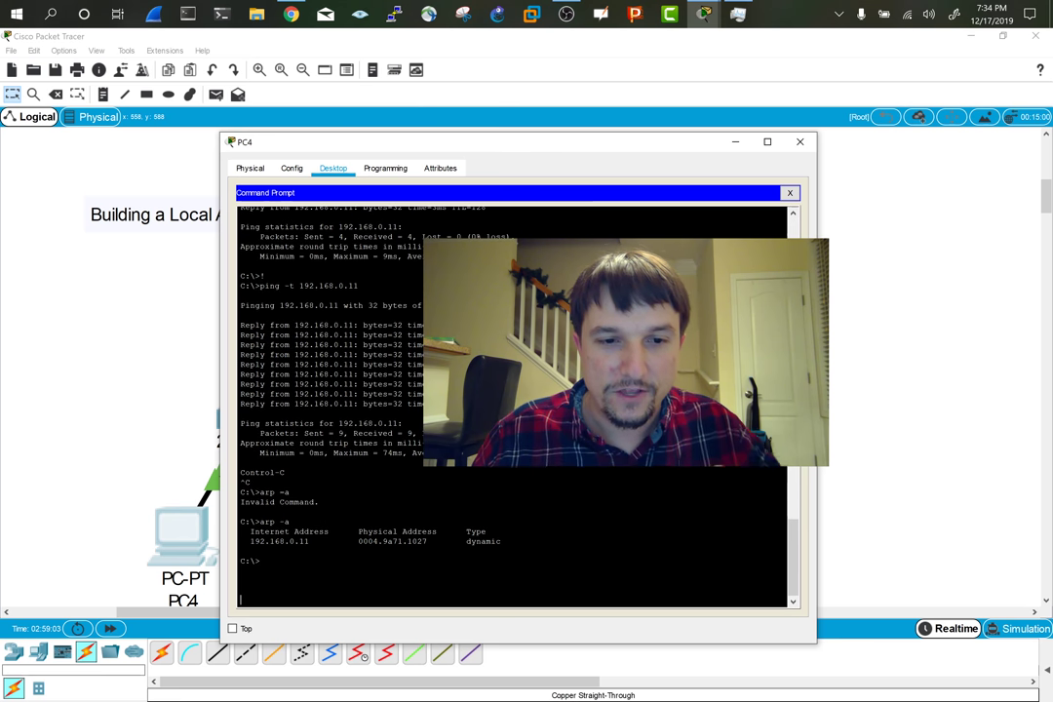
{"action": "type", "text": "arp"}
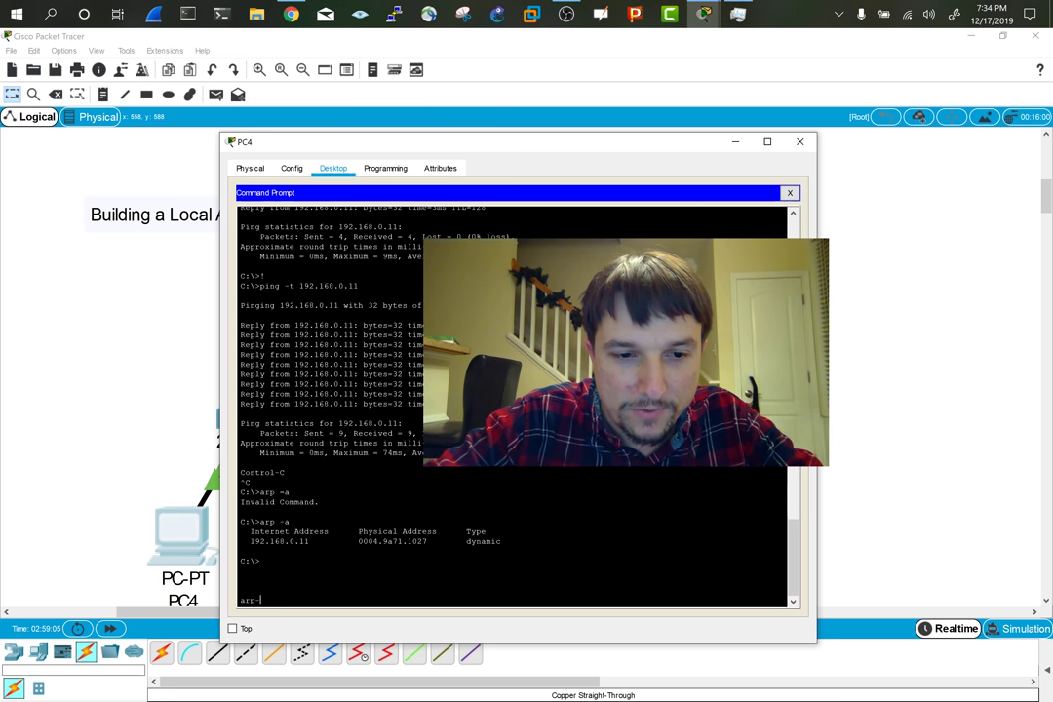
{"action": "type", "text": " -a"}
{"action": "key", "text": "Return"}
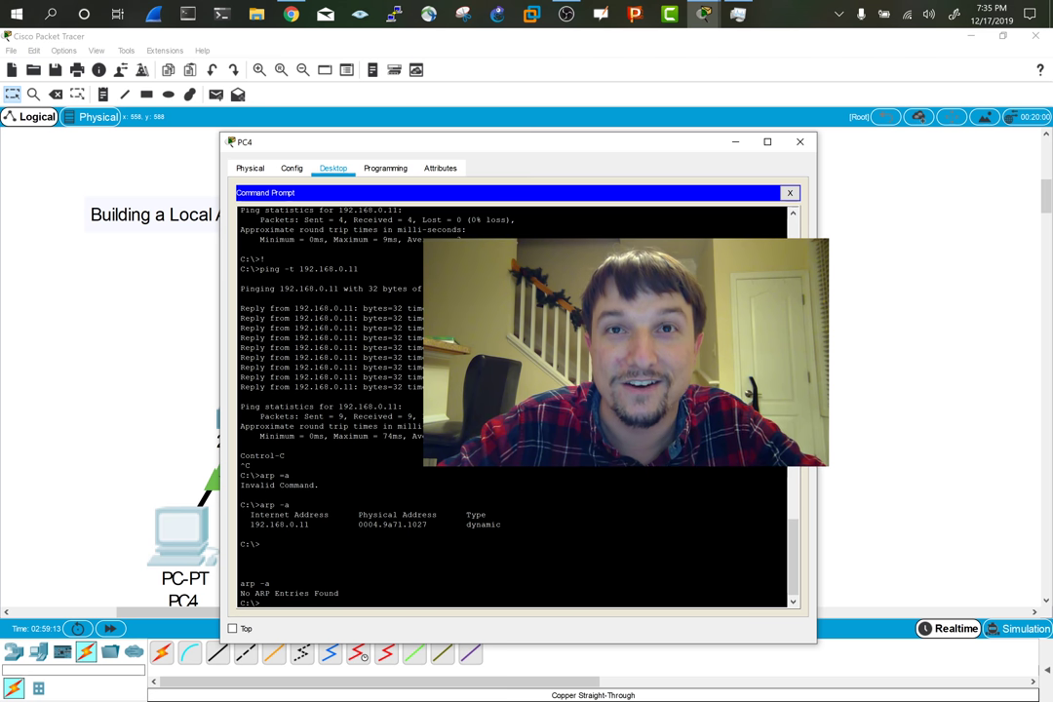
- Ping 192.168.0.11 (4/4 replies), then run arp -a to show its dynamic MAC 0004.9a71.1027
{"action": "type", "text": "ping "}
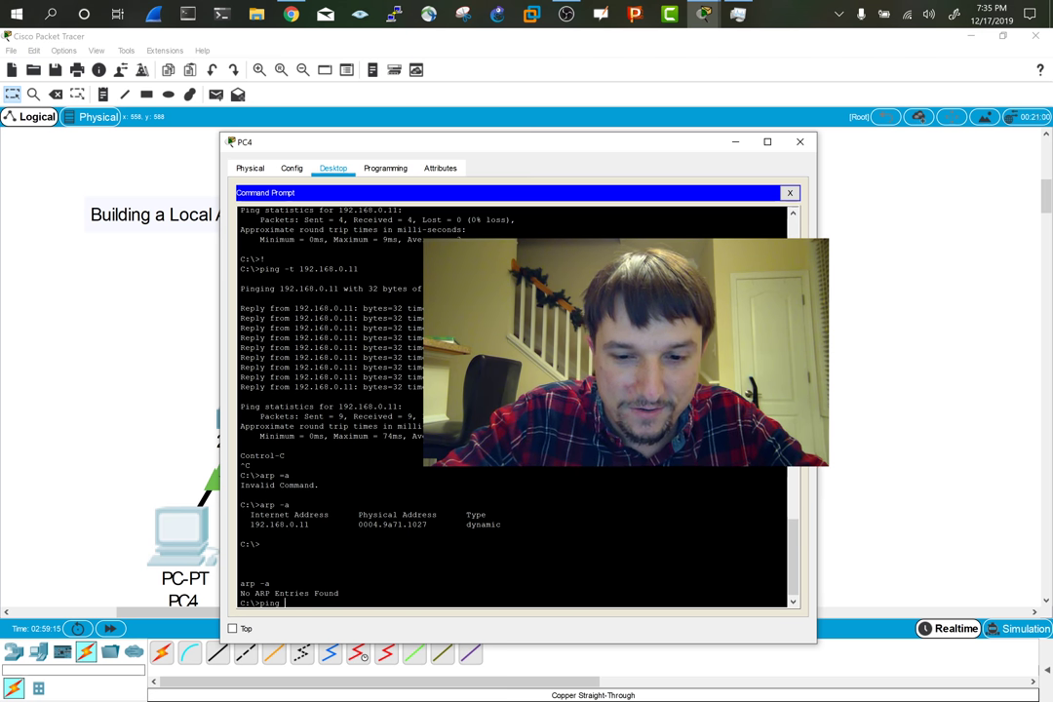
{"action": "type", "text": "192.168.0.1"}
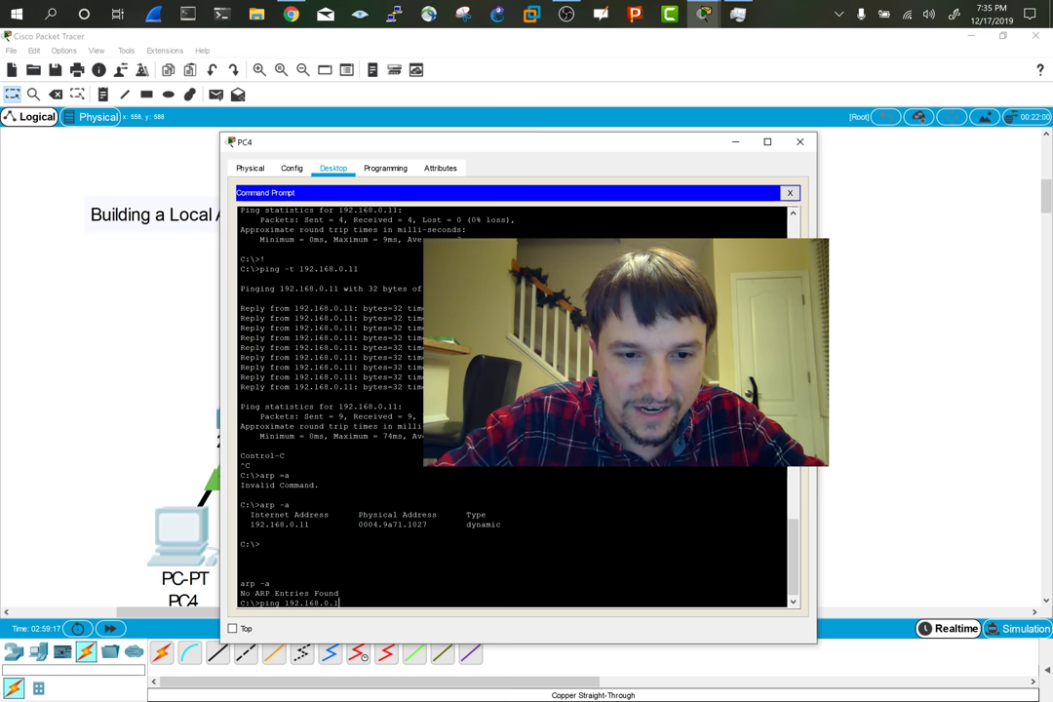
{"action": "type", "text": "1"}
{"action": "key", "text": "Return"}
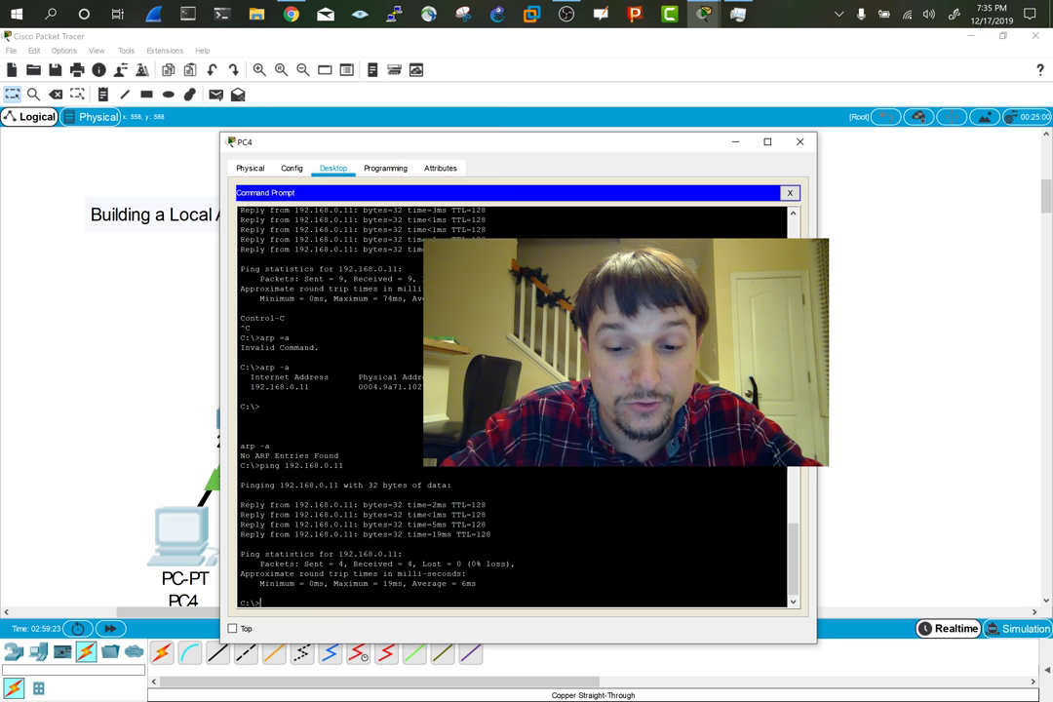
{"action": "type", "text": "arp -a"}
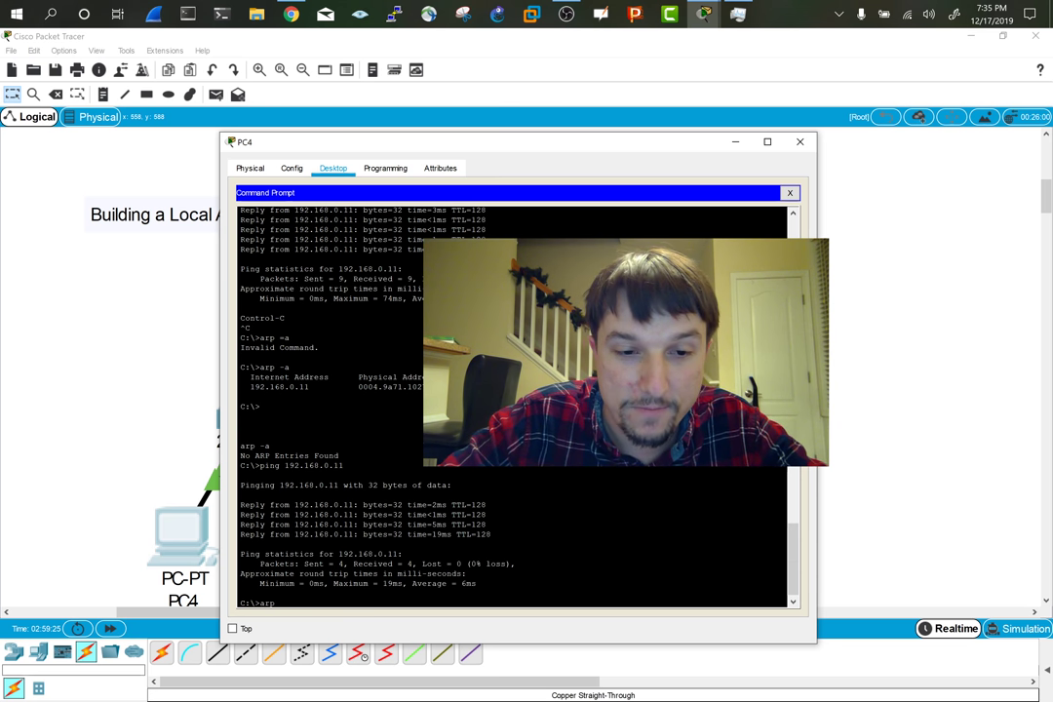
{"action": "key", "text": "Return"}
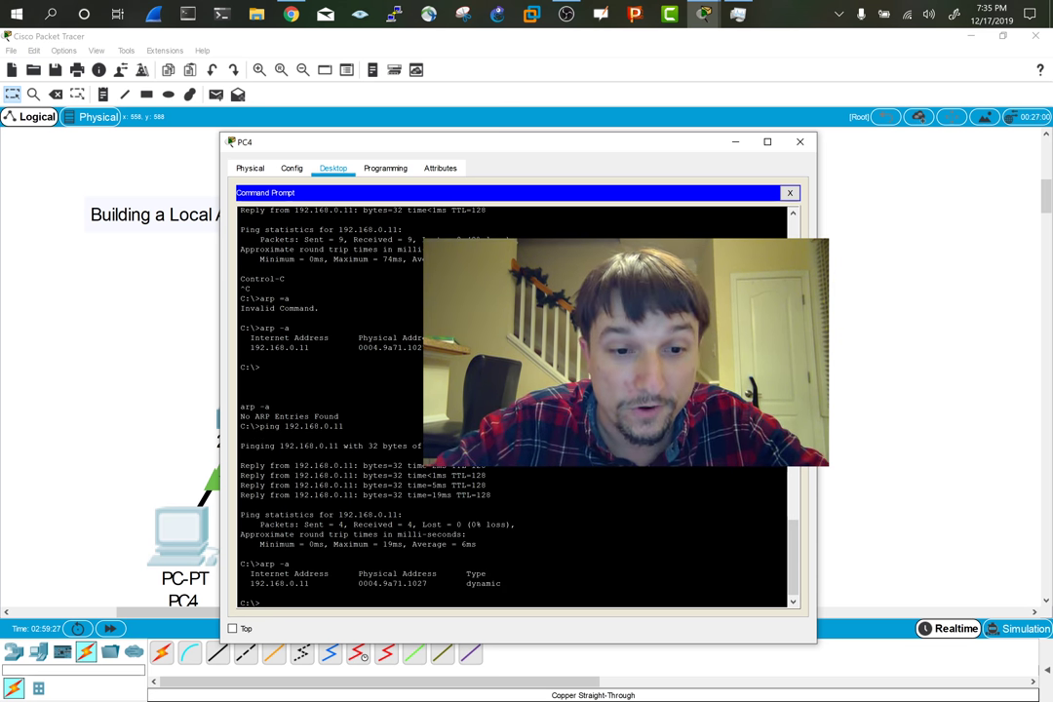